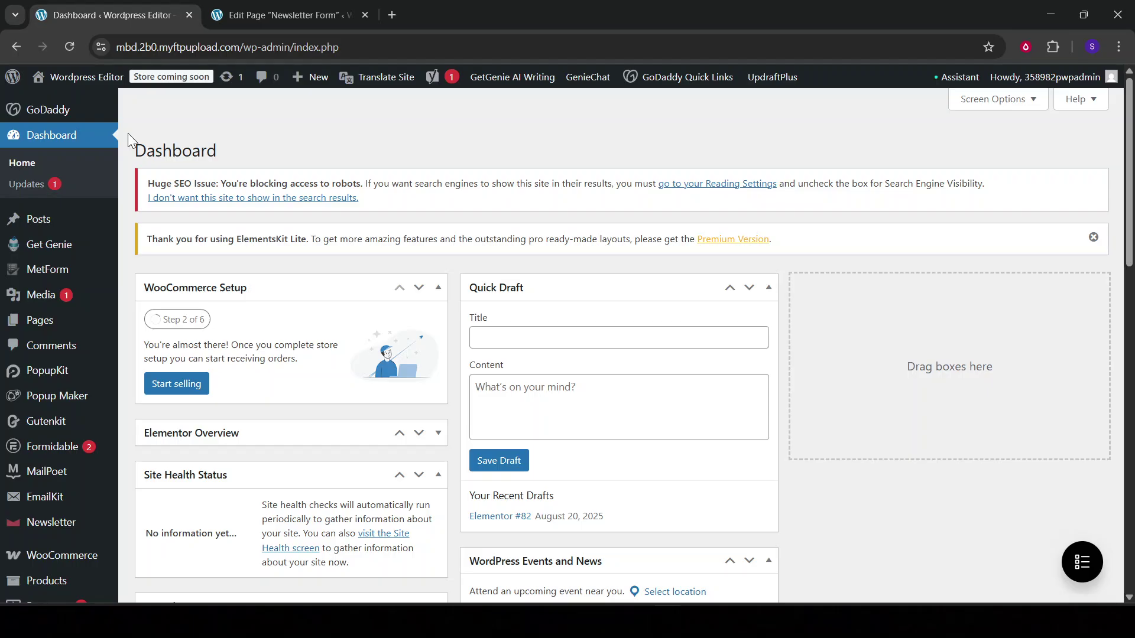
# Open the page for adding plugins and search the plugin directory for "elementor".
pyautogui.scroll(-1, 128, 133)
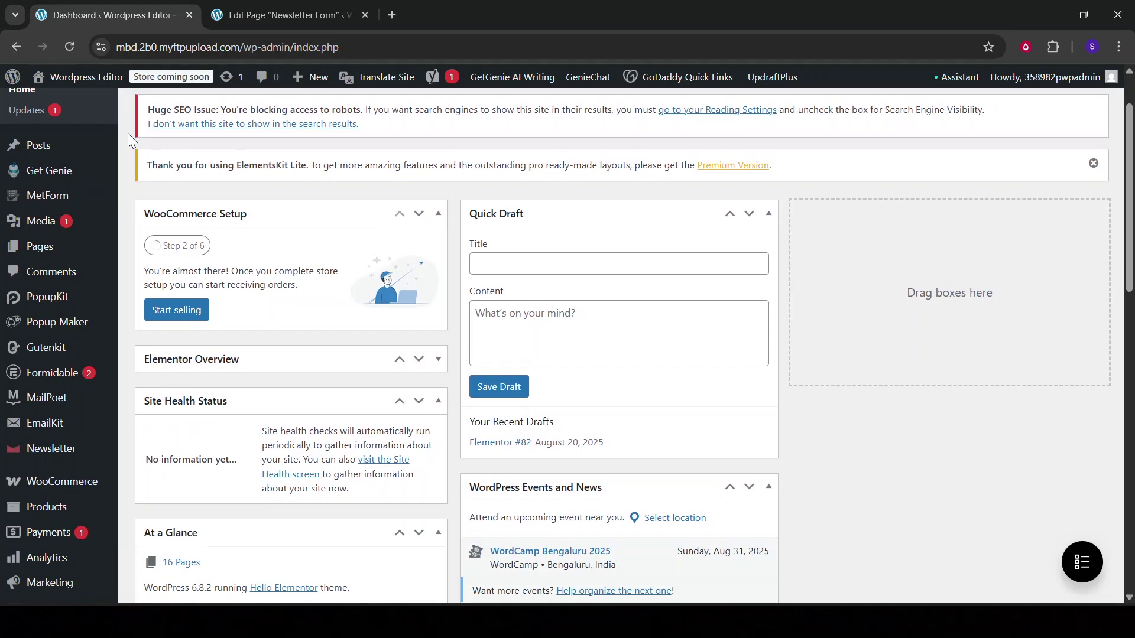
pyautogui.scroll(-1, 128, 133)
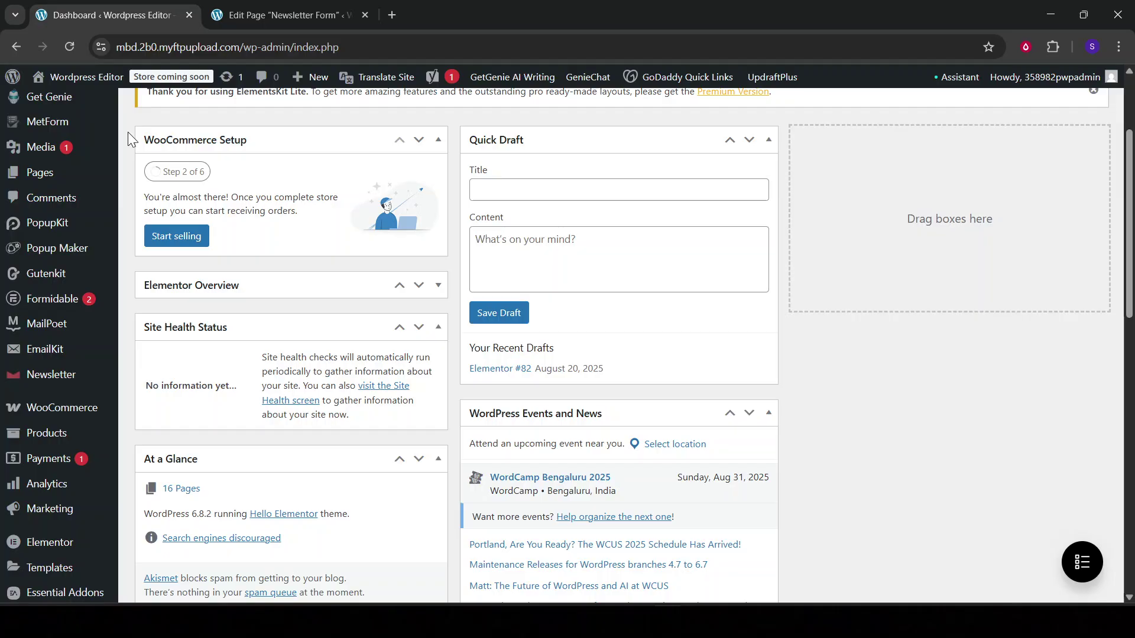
pyautogui.scroll(2, 128, 133)
pyautogui.scroll(-14, 125, 140)
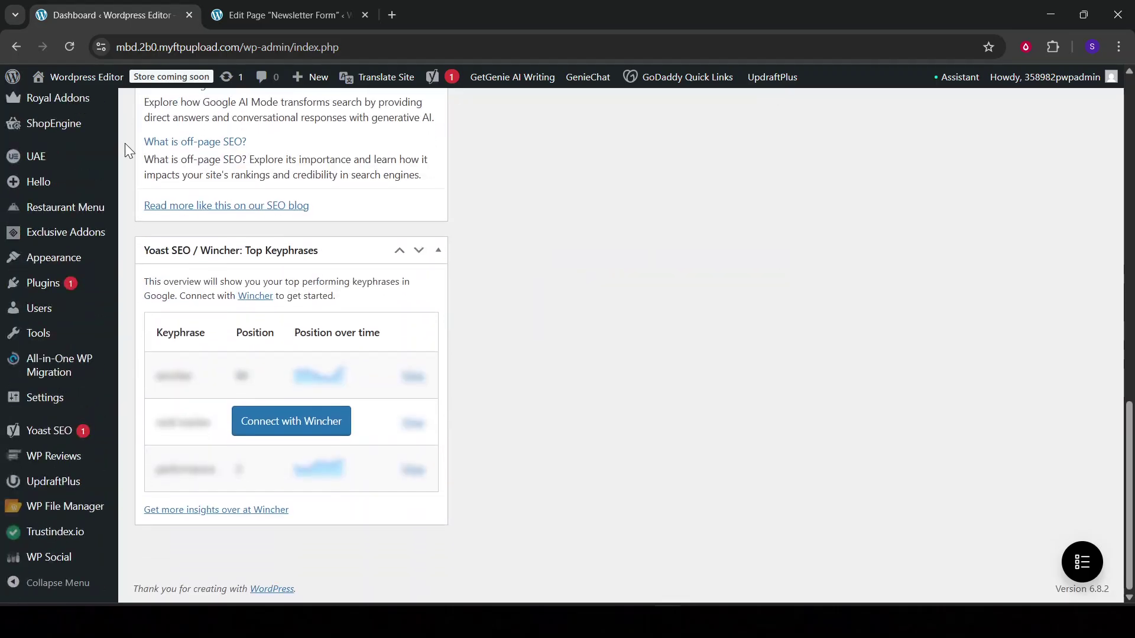
pyautogui.moveTo(81, 295)
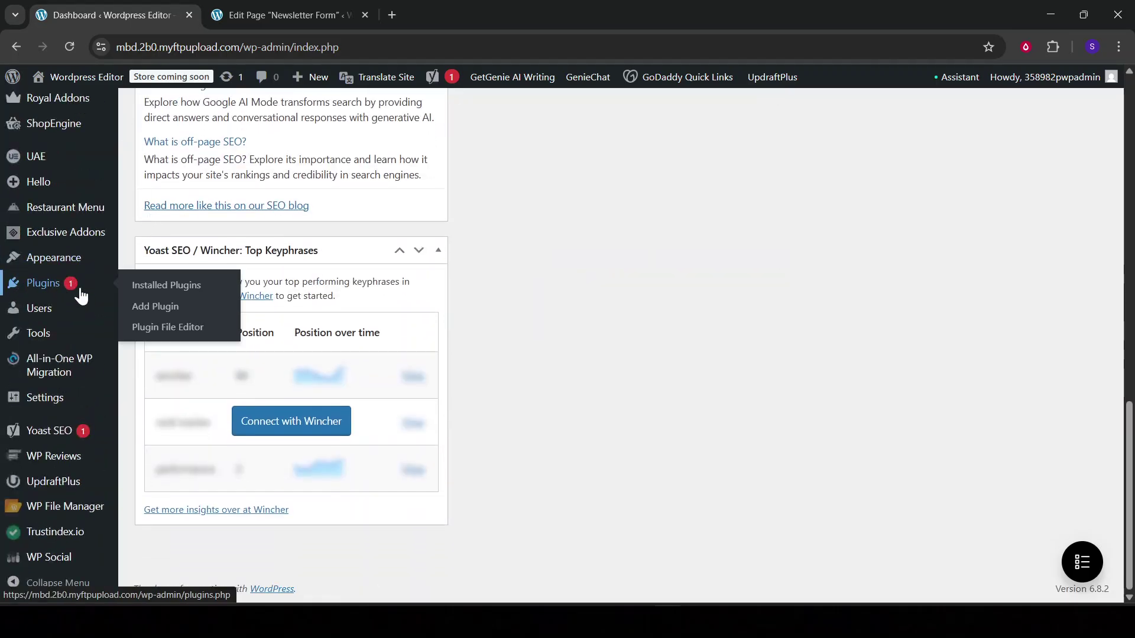
pyautogui.click(160, 312)
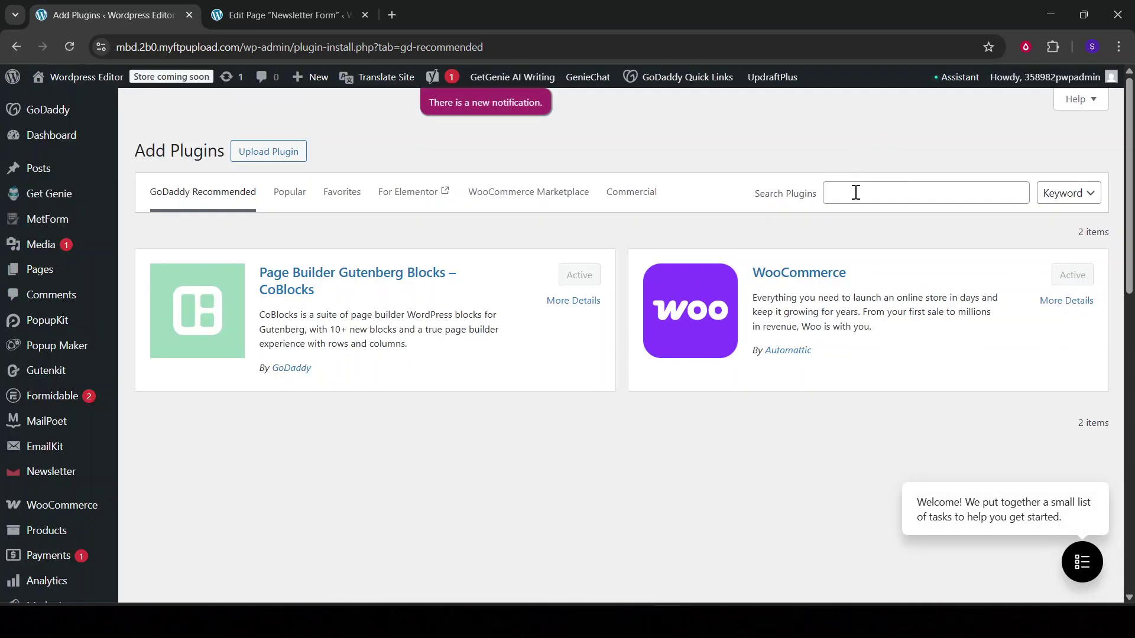
pyautogui.click(854, 199)
pyautogui.click(927, 229)
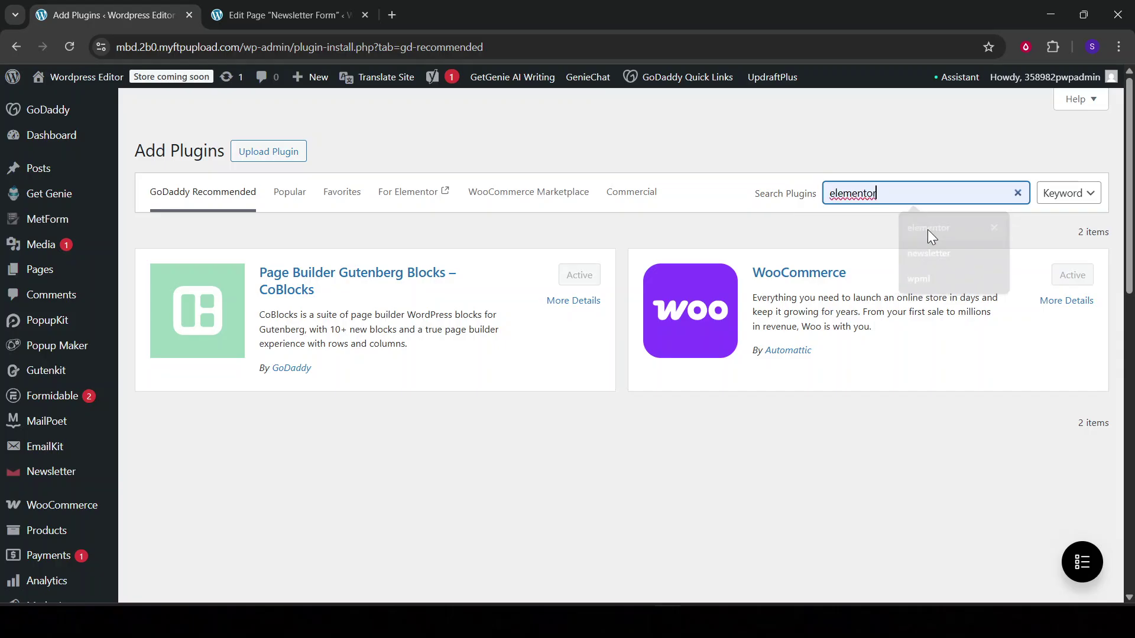
pyautogui.press('Return')
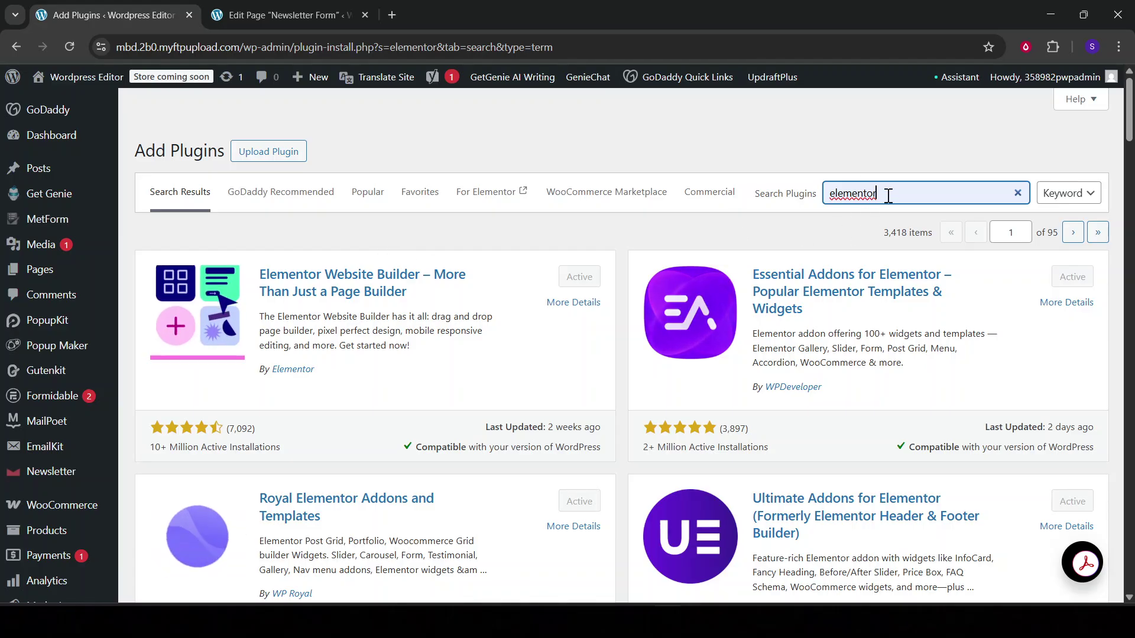
# Search the plugin directory for "Mailpoet" and look through the matching plugins.
pyautogui.moveTo(882, 193); pyautogui.dragTo(806, 194)
pyautogui.write('Mailpo')
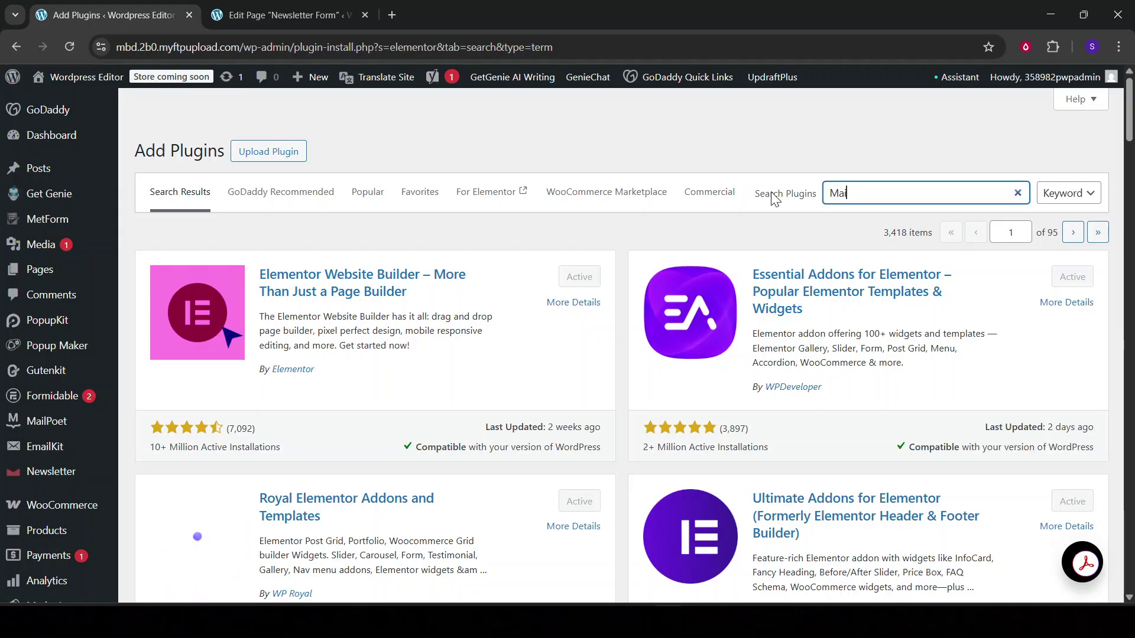
pyautogui.write('et')
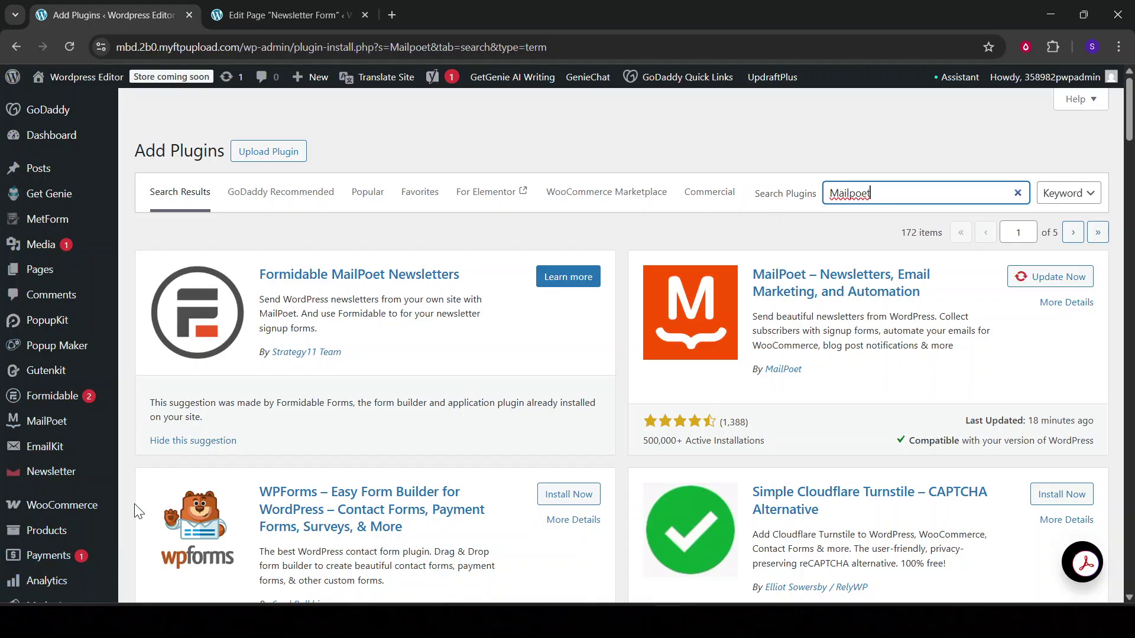
pyautogui.scroll(-3, 136, 510)
pyautogui.scroll(-3, 118, 504)
pyautogui.scroll(7, 588, 455)
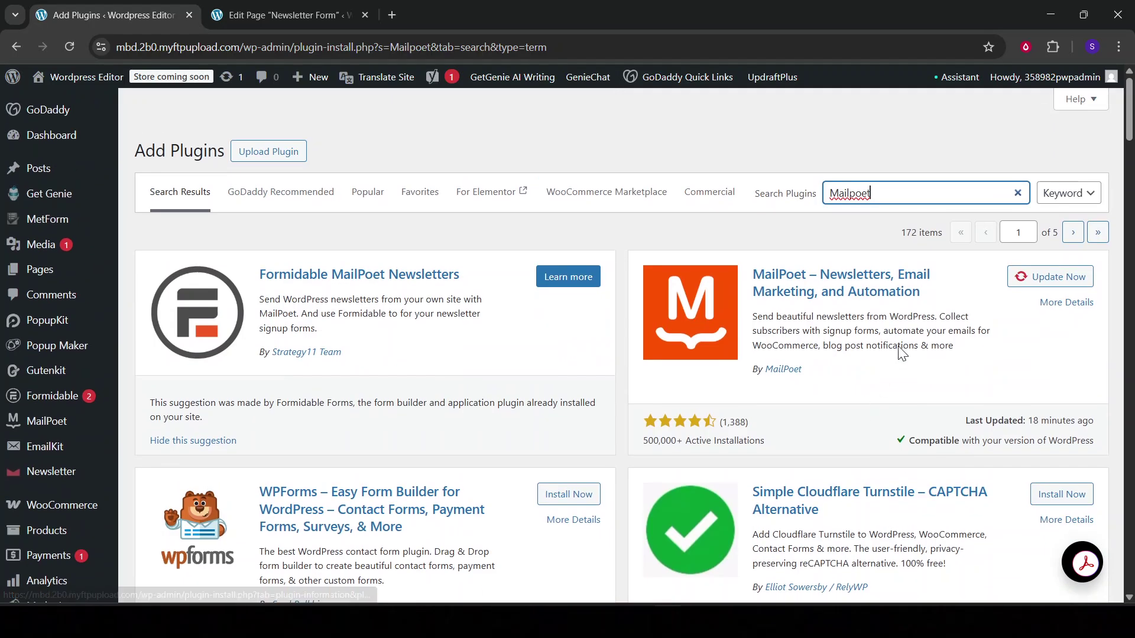
pyautogui.moveTo(756, 193); pyautogui.dragTo(836, 190)
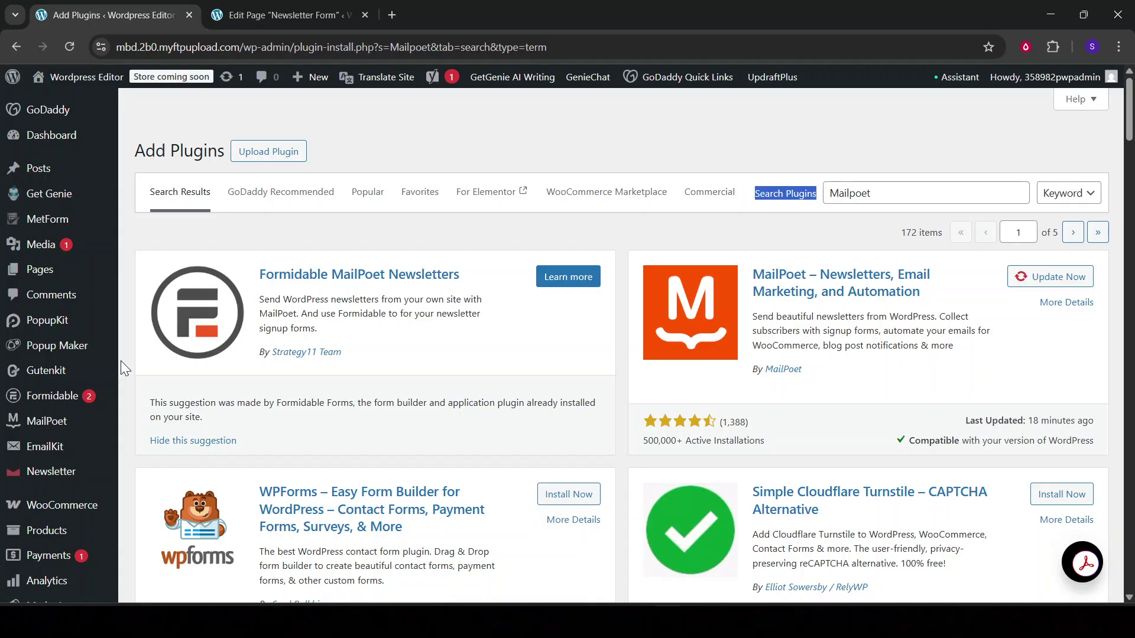
# Switch to the already open Newsletter Form page and open it for editing with Elementor.
pyautogui.moveTo(41, 270)
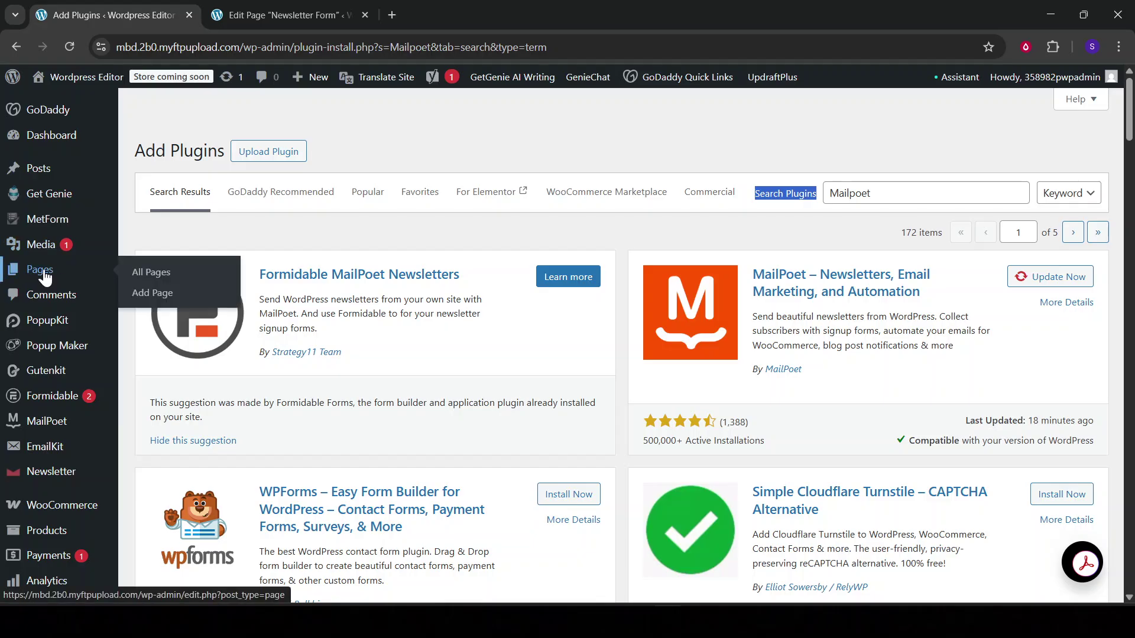
pyautogui.rightClick(147, 301)
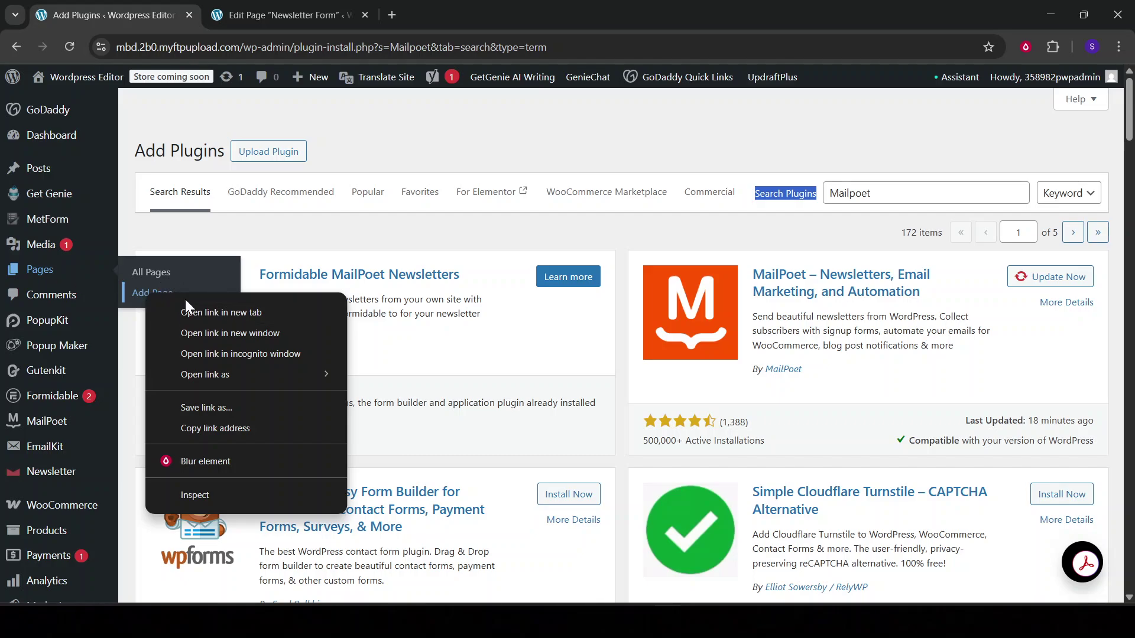
pyautogui.click(257, 12)
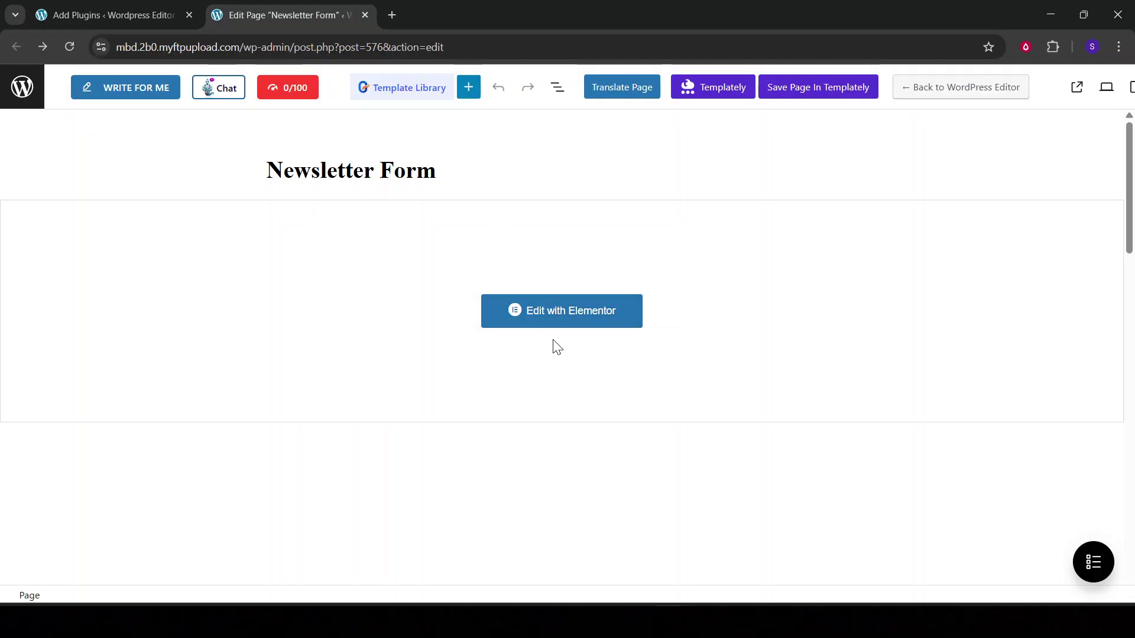
pyautogui.click(557, 321)
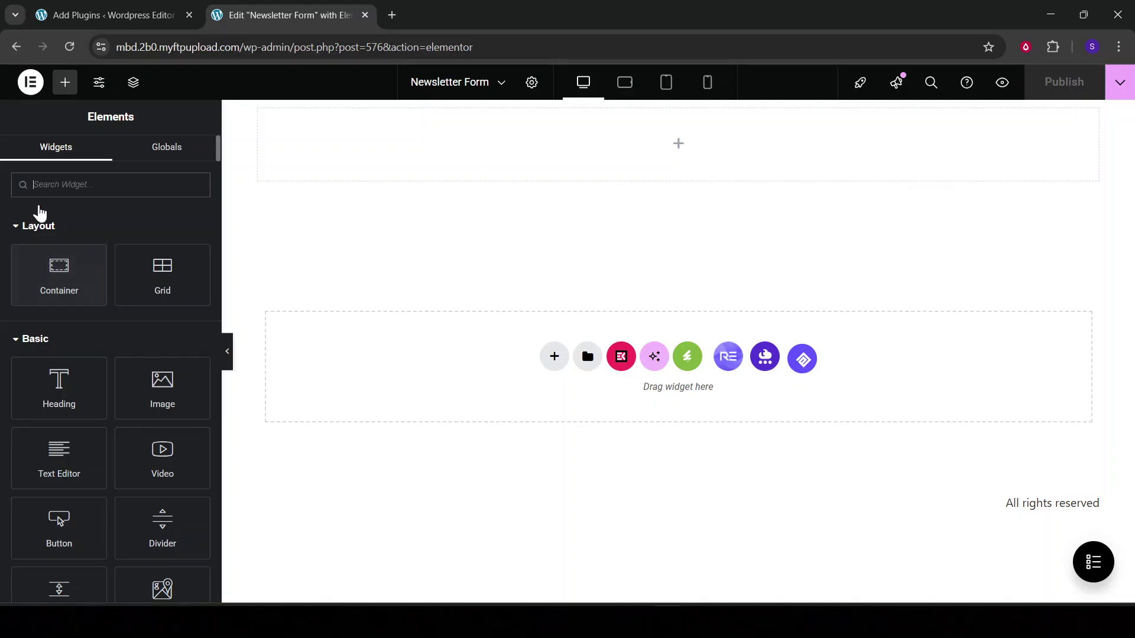
# Find the Shortcode widget by searching for "sho" and place it in the page's empty upper container.
pyautogui.scroll(-5, 64, 363)
pyautogui.scroll(-3, 71, 362)
pyautogui.scroll(7, 70, 363)
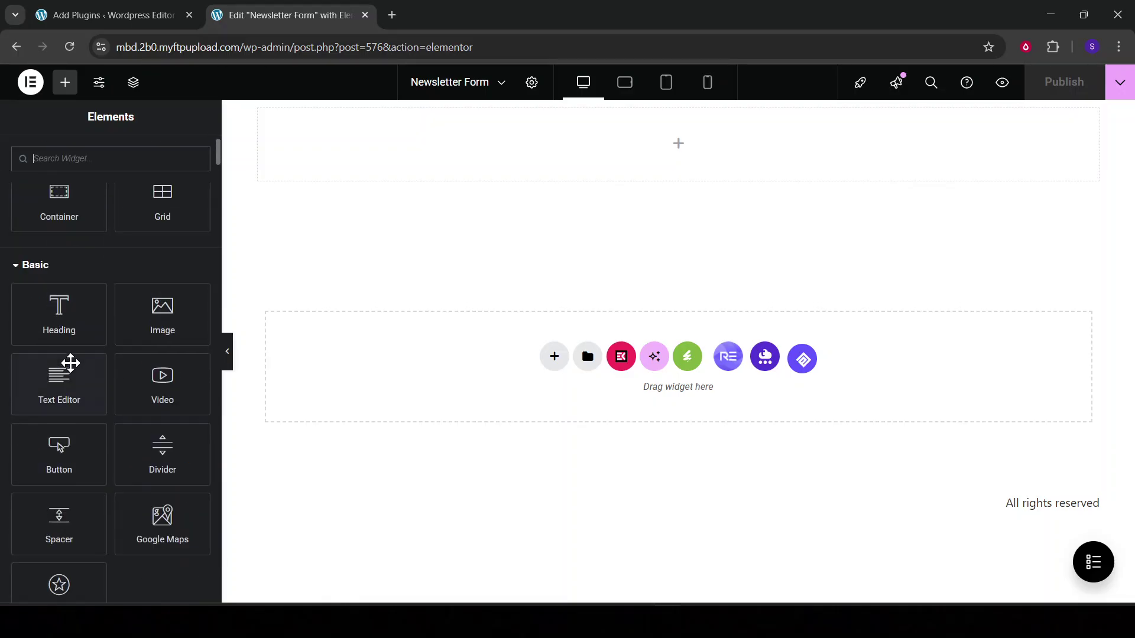
pyautogui.scroll(2, 70, 363)
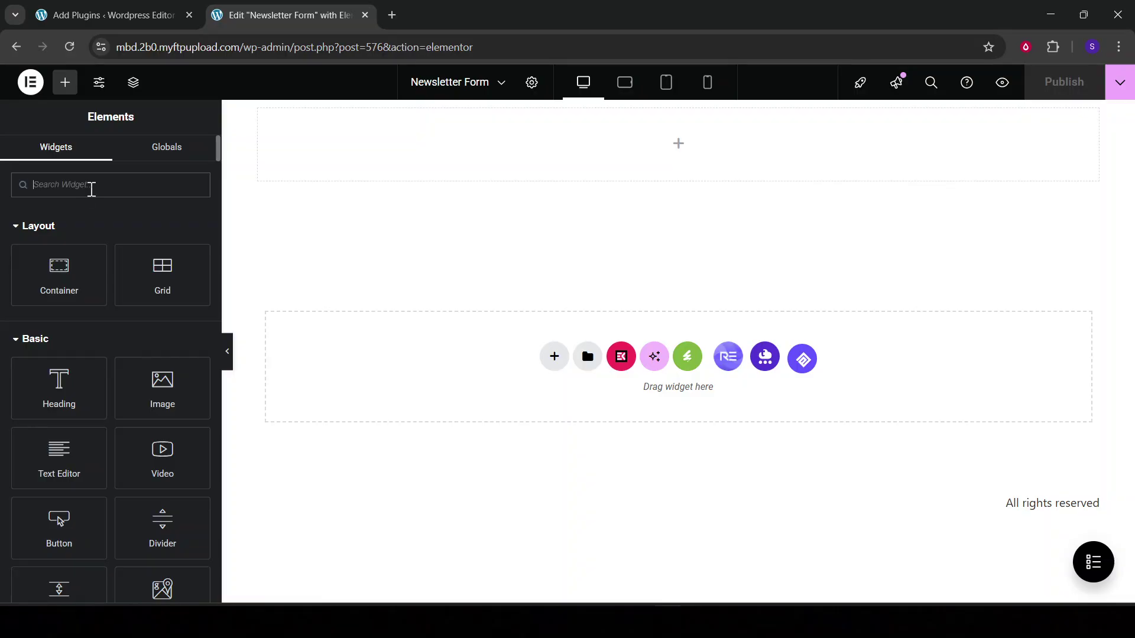
pyautogui.click(92, 189)
pyautogui.write('sho')
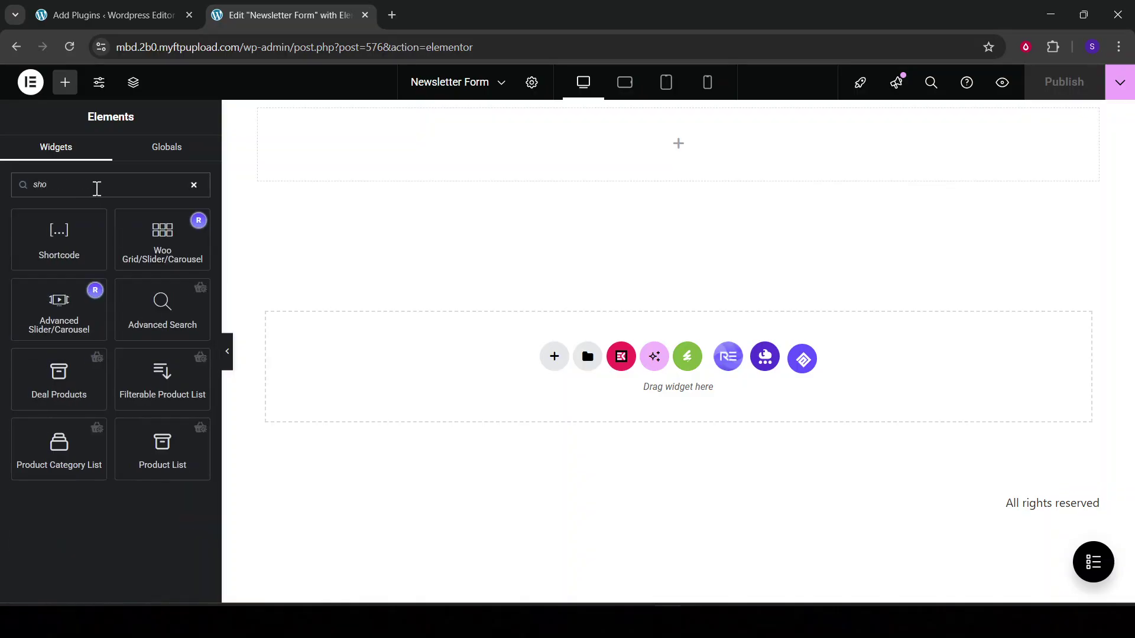
pyautogui.moveTo(71, 248); pyautogui.dragTo(666, 162)
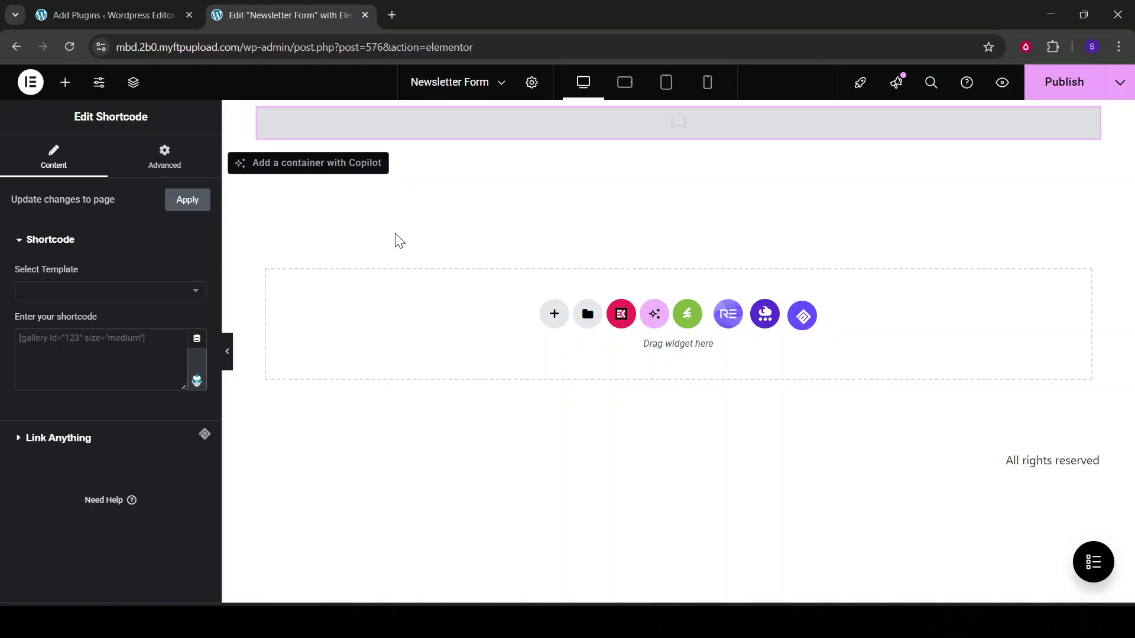
# Return to the WordPress admin and open the MailPoet plugin's settings from the installed plugins list.
pyautogui.click(133, 16)
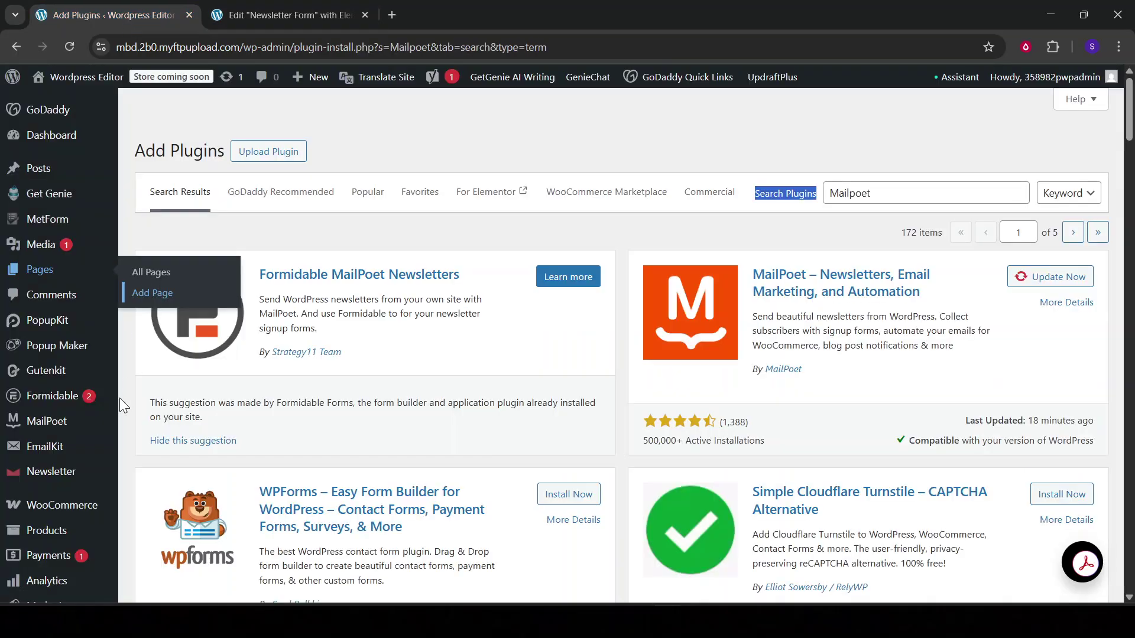
pyautogui.scroll(-10, 117, 477)
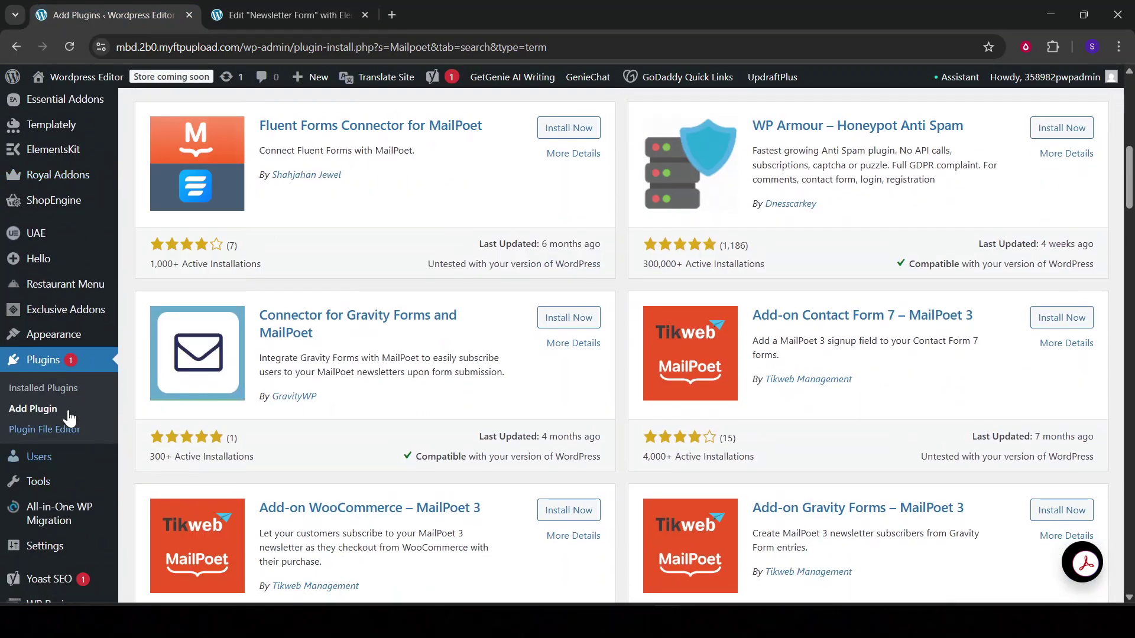
pyautogui.click(64, 391)
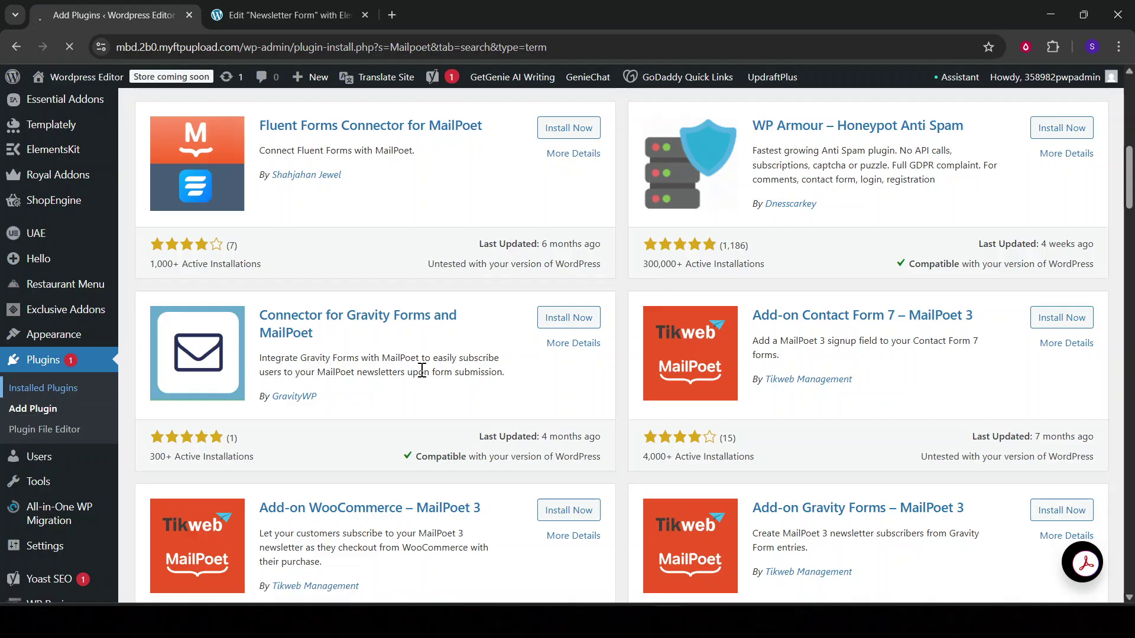
pyautogui.scroll(-3, 421, 369)
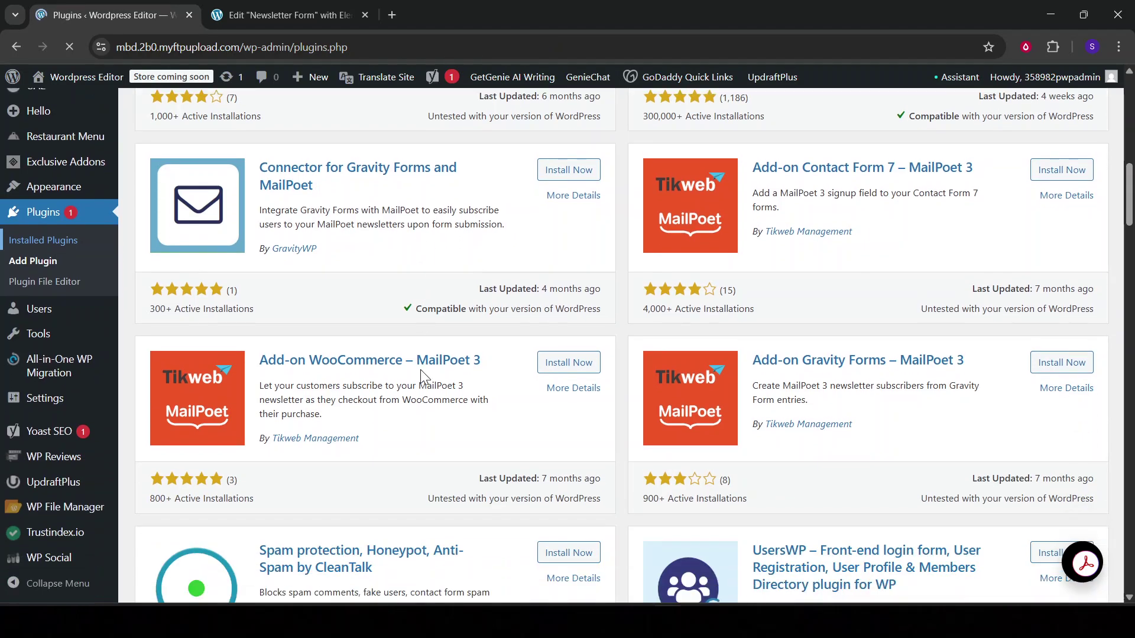
pyautogui.scroll(-10, 420, 371)
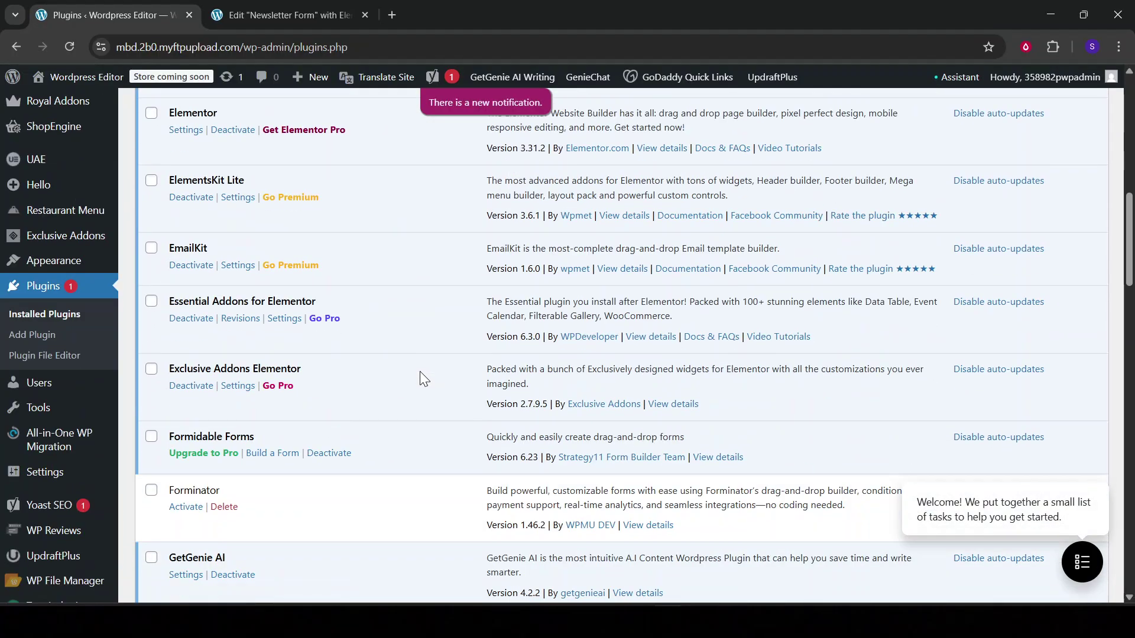
pyautogui.scroll(-5, 421, 378)
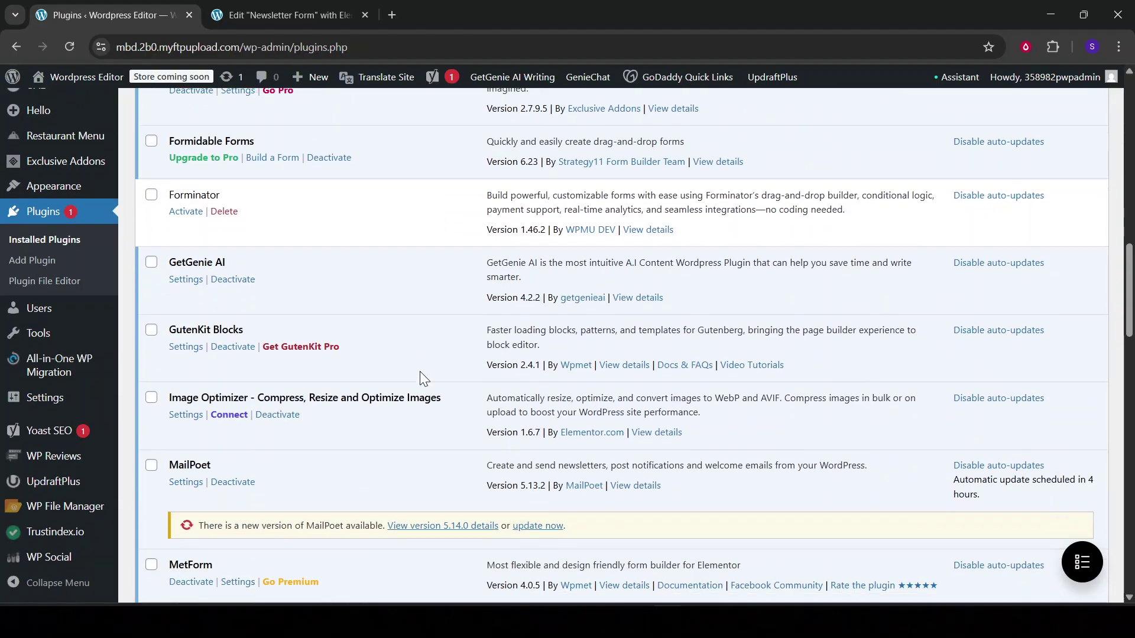
pyautogui.click(188, 483)
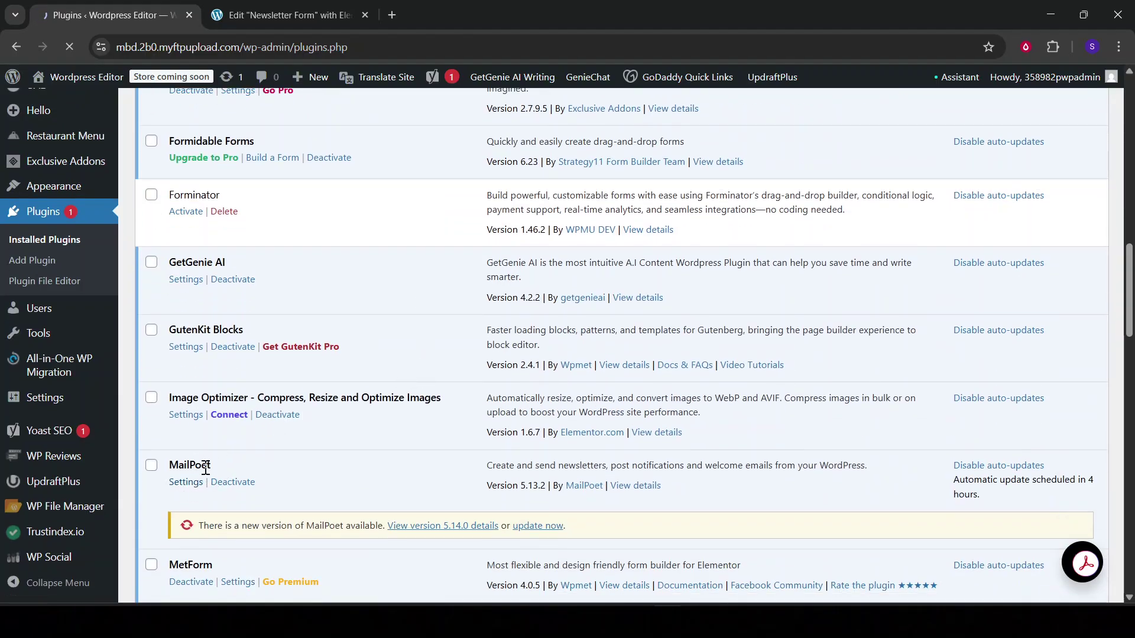
pyautogui.click(281, 9)
pyautogui.click(127, 5)
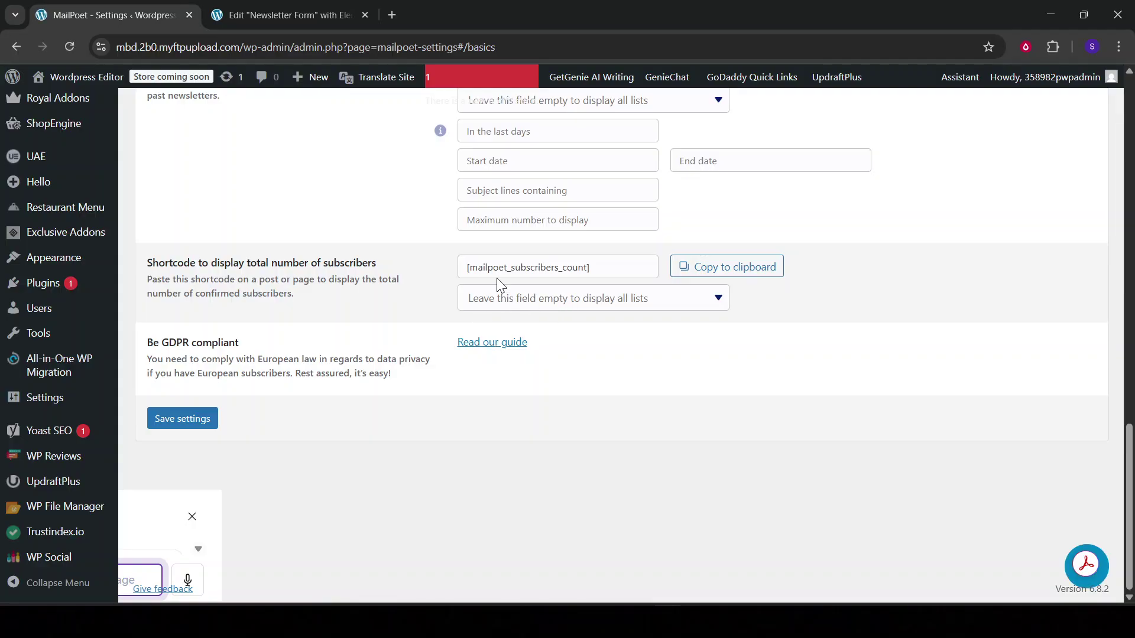
# Enter the shortcode [mailpoet_form id="1"] in the Newsletter Form page's Shortcode widget and check the rendered form's first name and email fields.
pyautogui.click(281, 15)
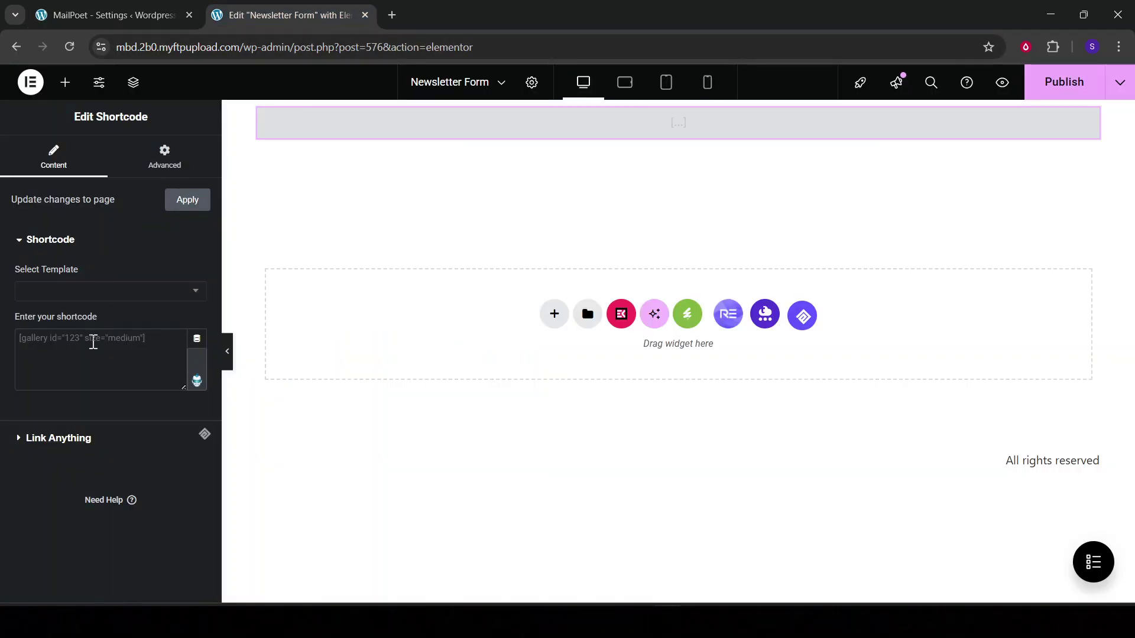
pyautogui.write('[mailpoet_form id="1"]')
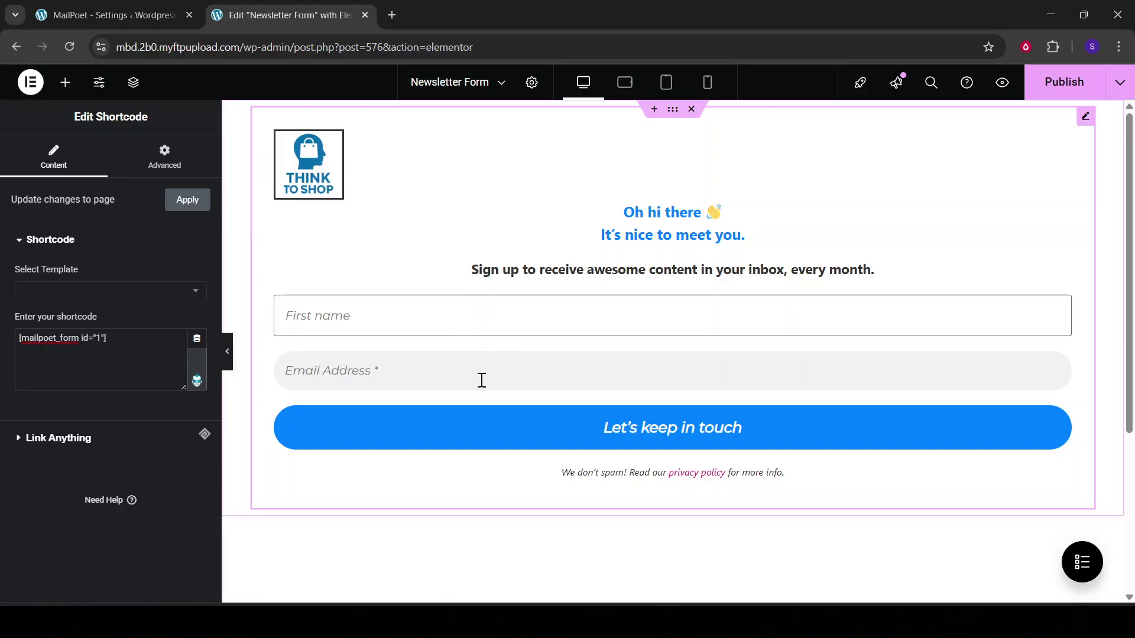
pyautogui.click(350, 297)
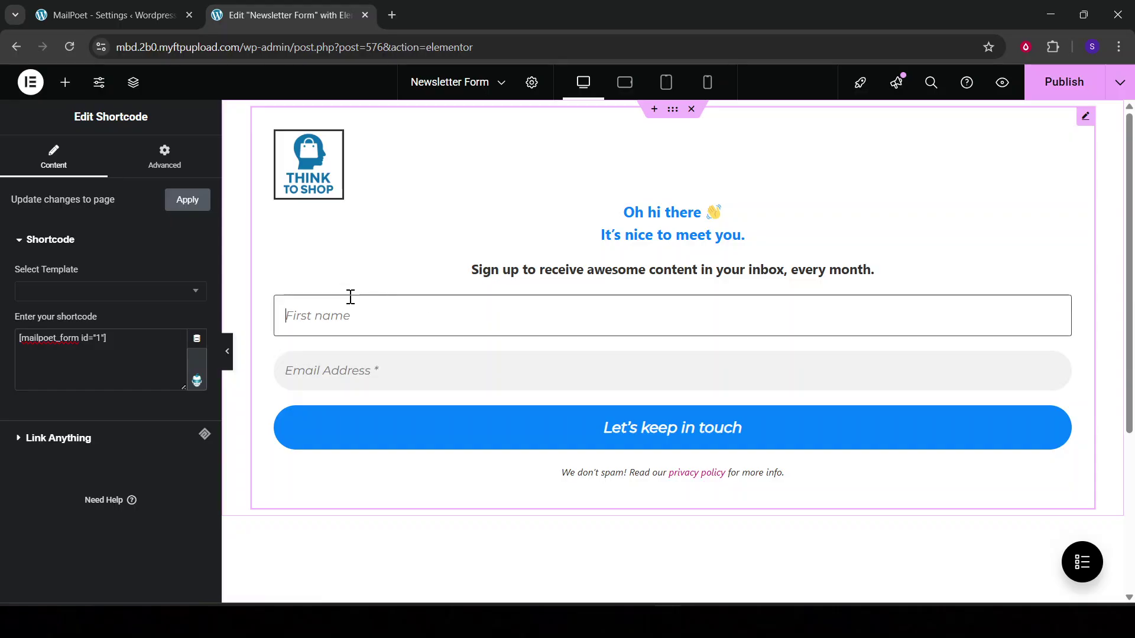
pyautogui.click(354, 373)
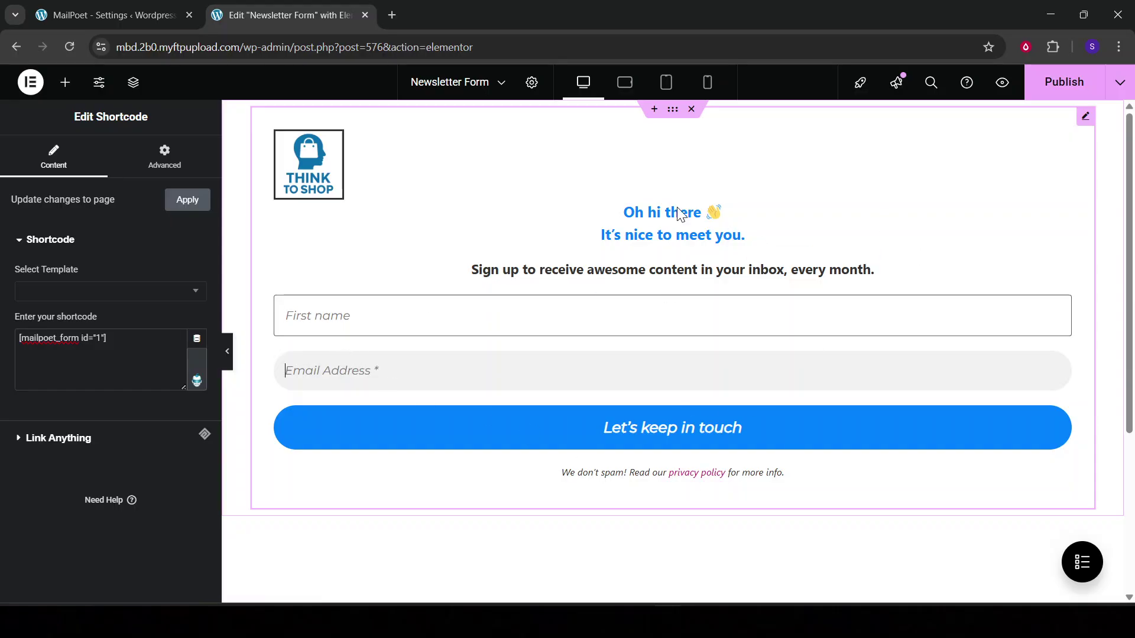
# Check the newsletter form in Tablet Landscape and desktop views, and publish the page.
pyautogui.click(624, 84)
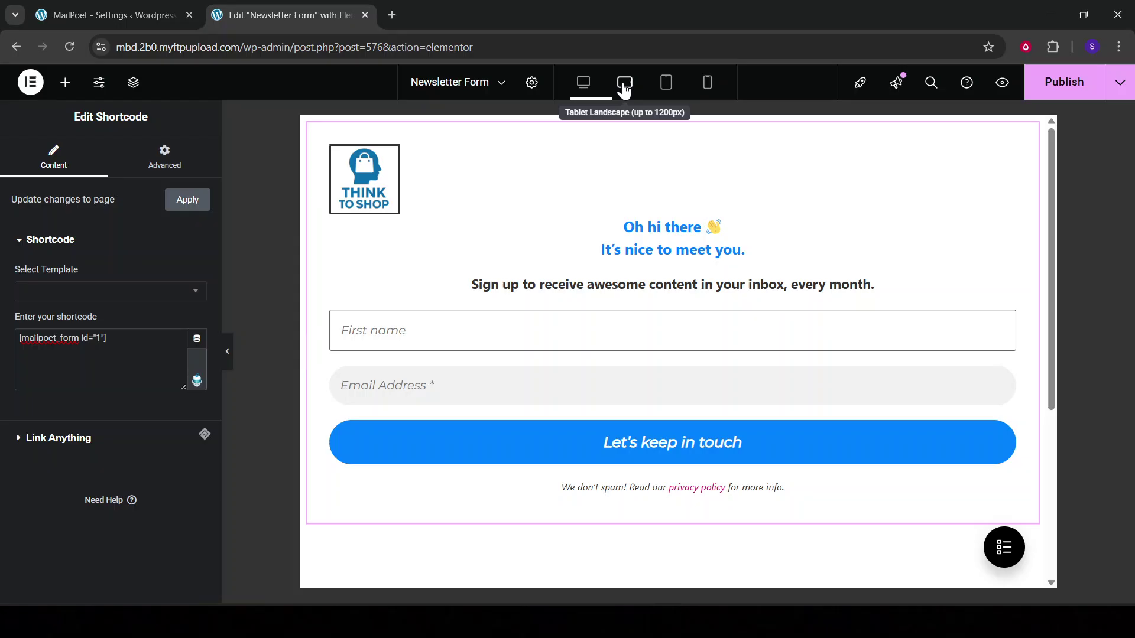
pyautogui.click(581, 88)
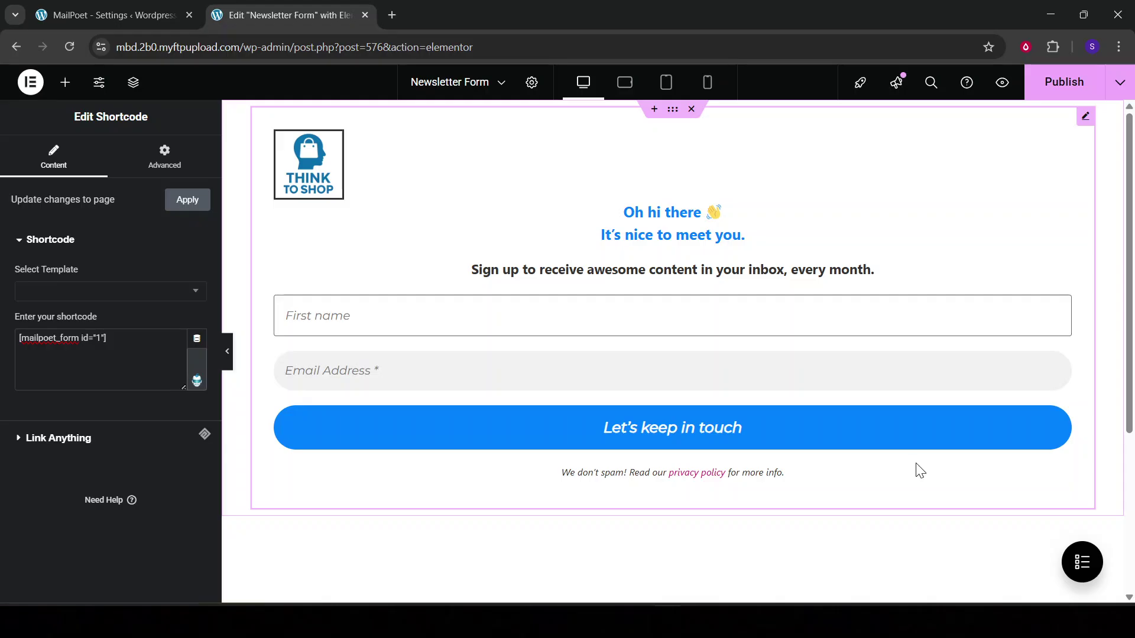
pyautogui.click(1061, 90)
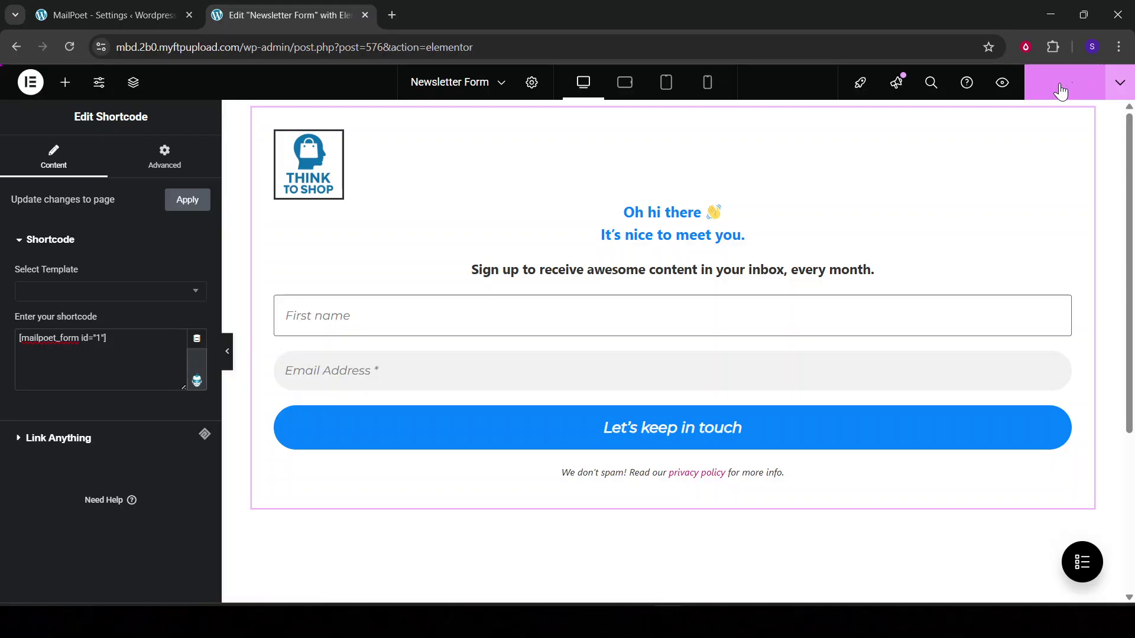